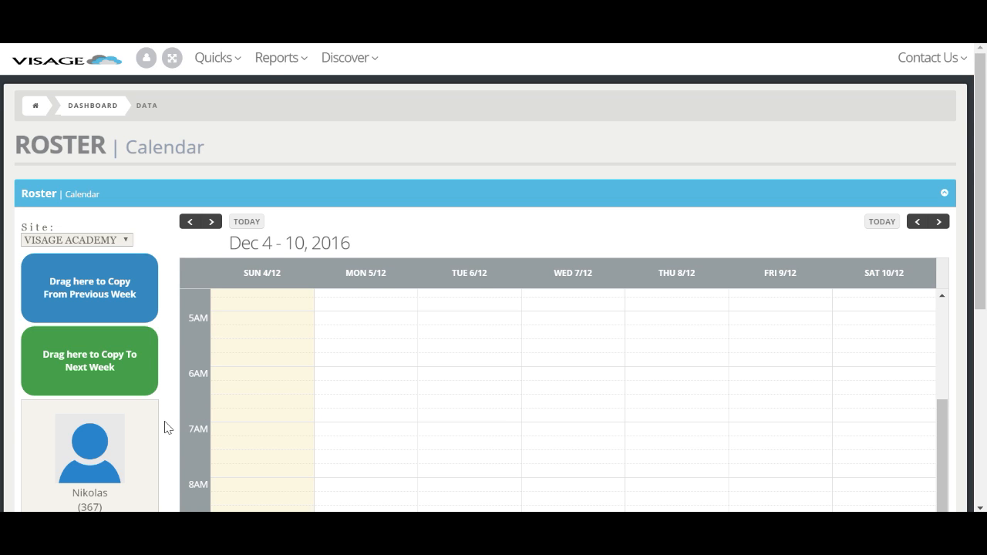
# Step: Roster the first listed employee on Monday 5/12 from 9:00am to 5:00pm and save the shift
pyautogui.scroll(-1, 165, 428)
pyautogui.scroll(-2, 165, 428)
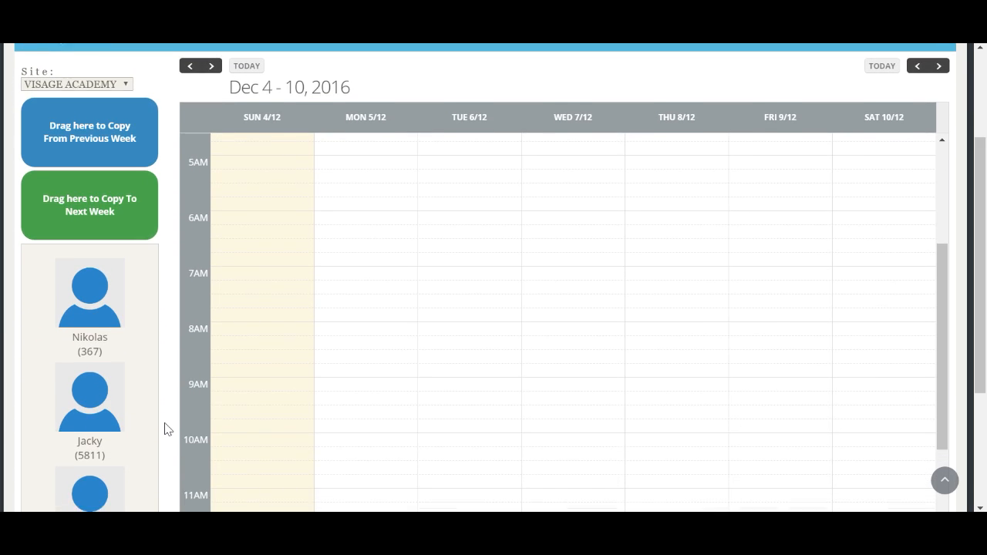
pyautogui.scroll(3, 165, 428)
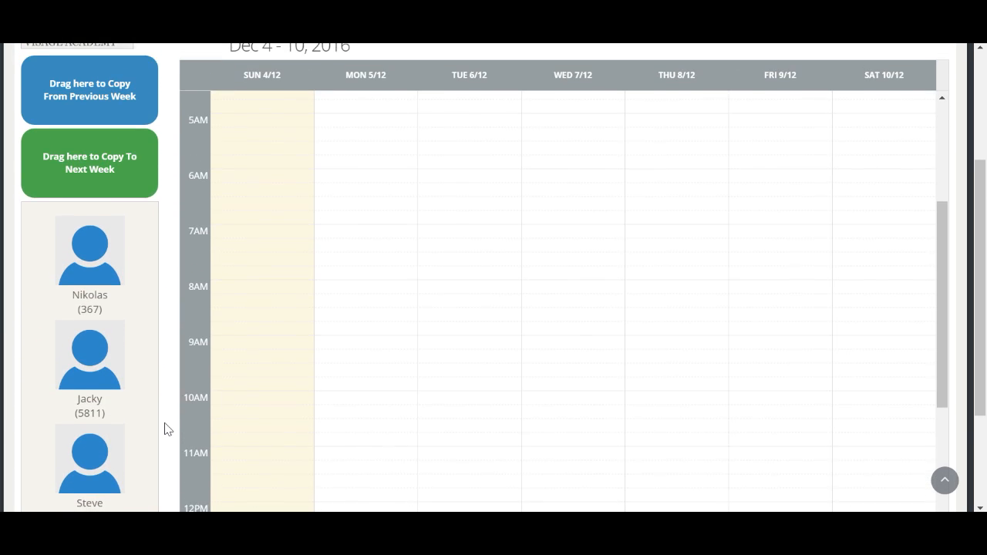
pyautogui.click(73, 297)
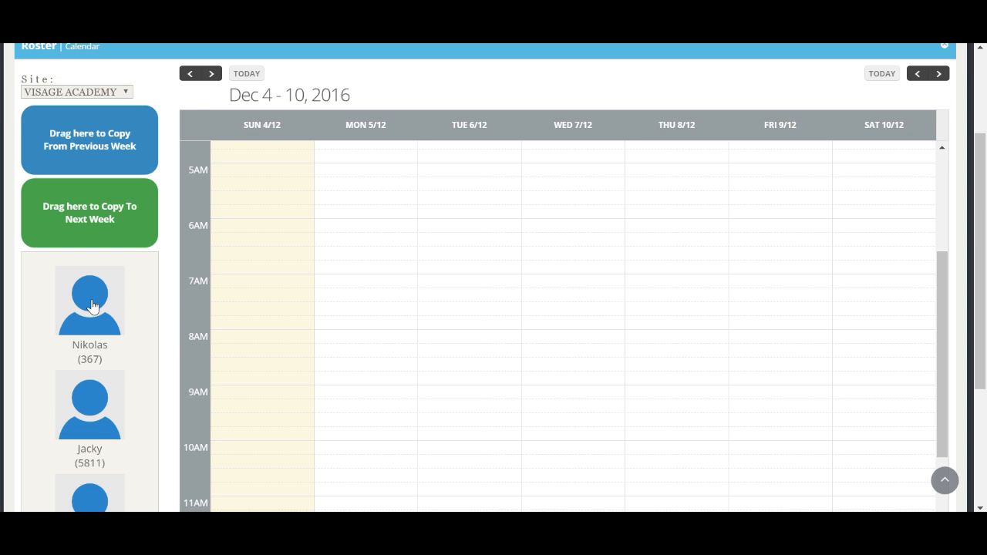
pyautogui.moveTo(92, 306); pyautogui.dragTo(394, 401)
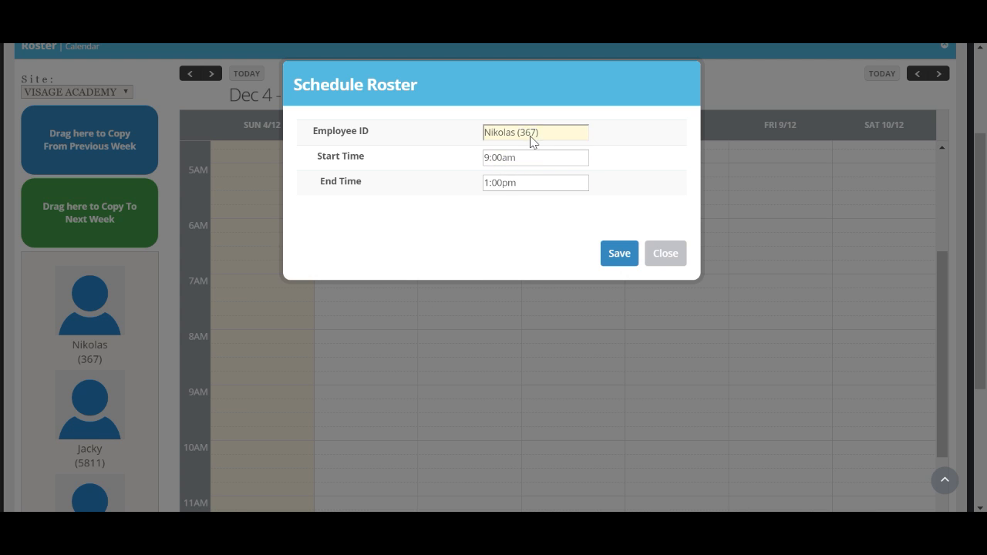
pyautogui.click(489, 182)
pyautogui.scroll(-2, 511, 267)
pyautogui.scroll(-4, 515, 267)
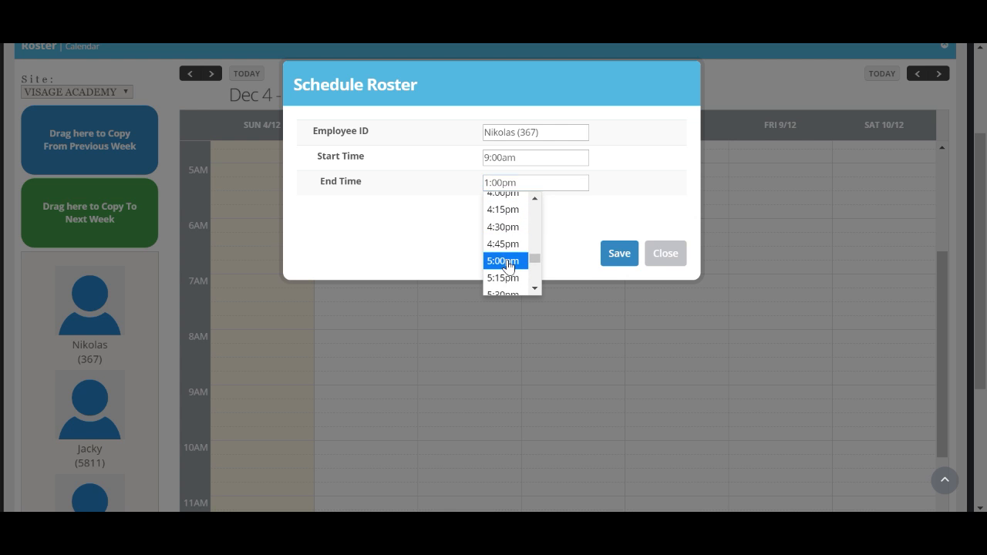
pyautogui.click(513, 270)
pyautogui.click(618, 254)
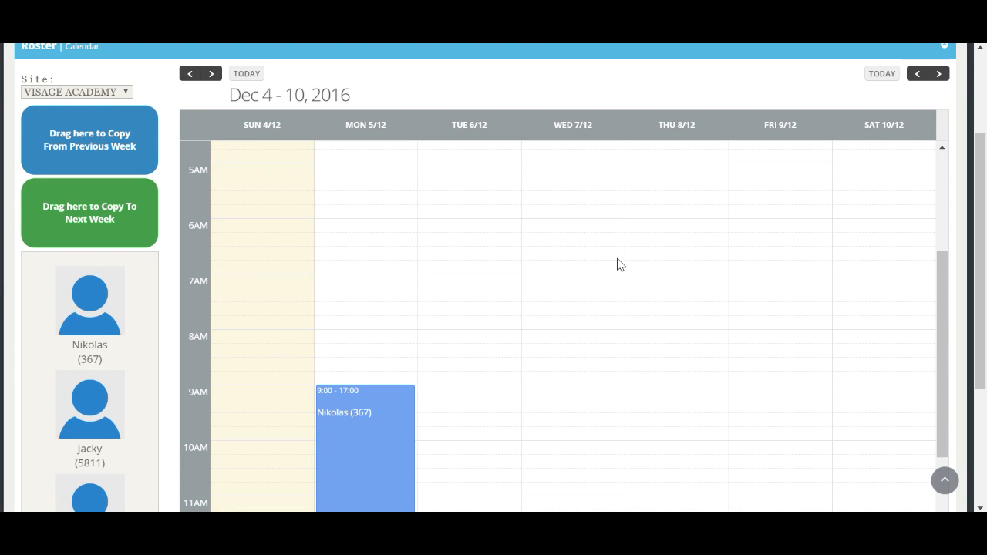
# Step: Roster the second listed employee on Monday 5/12 from 12:00pm to 8:00pm and save the shift
pyautogui.scroll(-3, 562, 386)
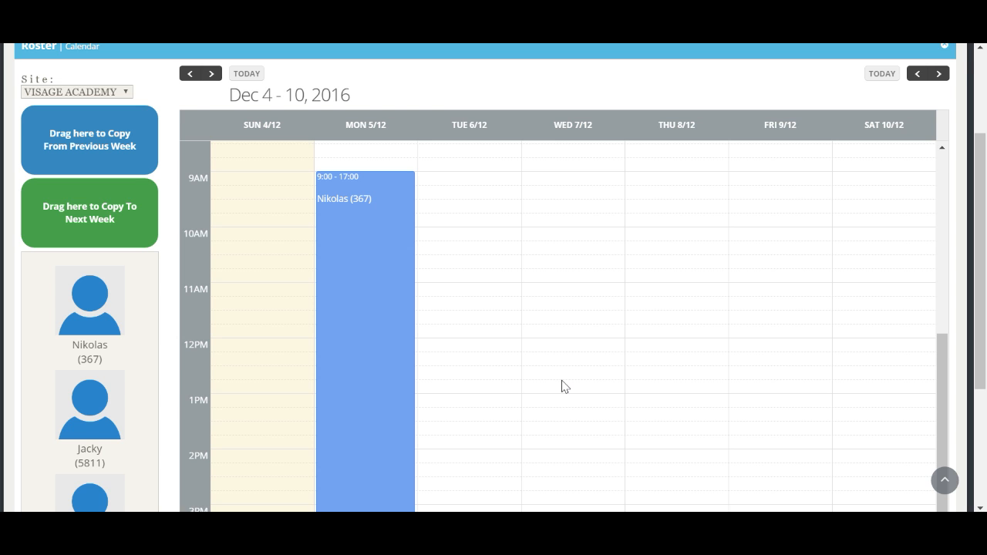
pyautogui.scroll(-1, 171, 374)
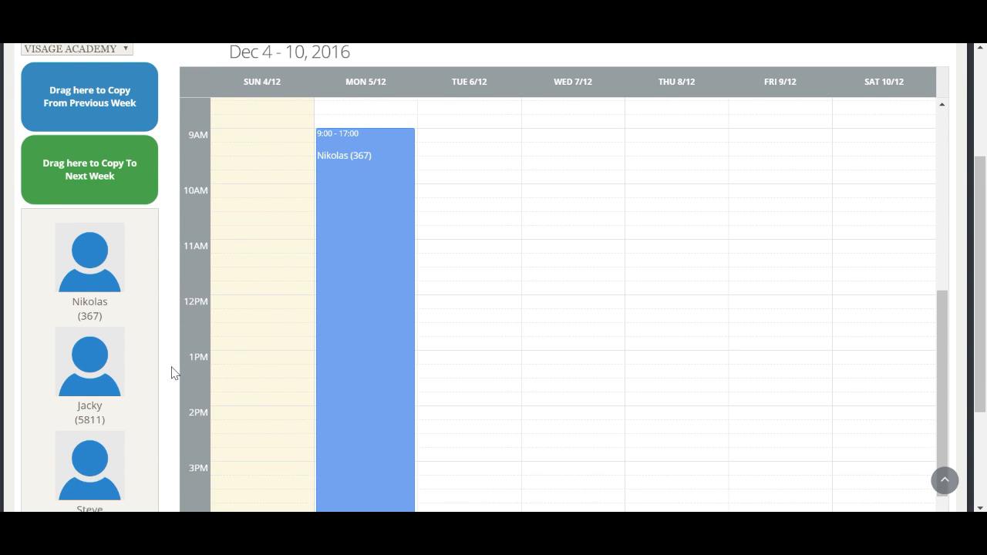
pyautogui.moveTo(93, 341); pyautogui.dragTo(394, 273)
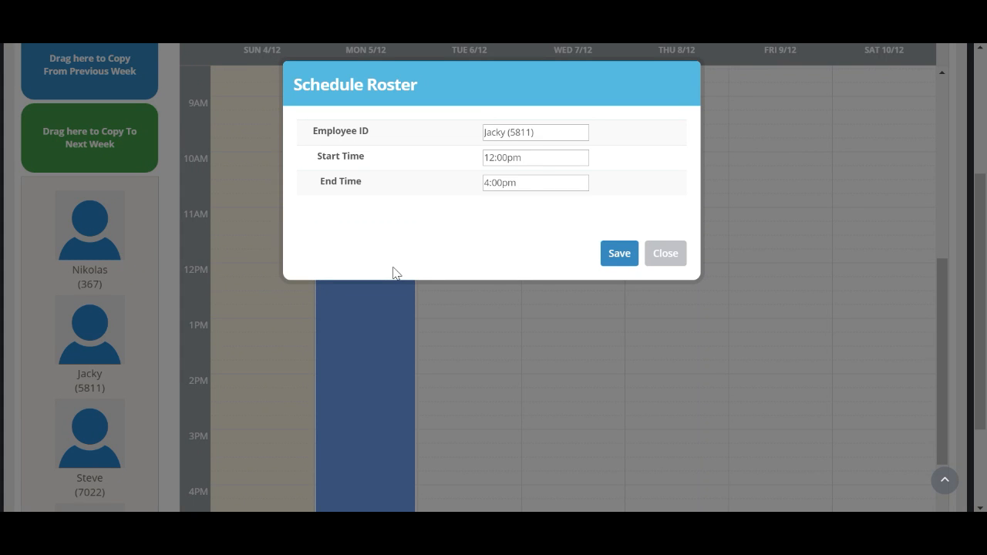
pyautogui.click(489, 185)
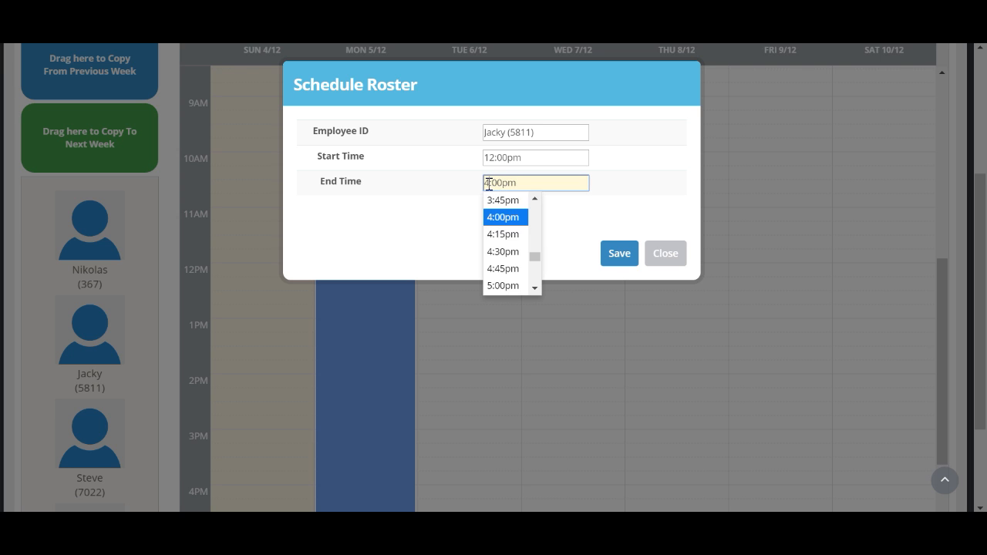
pyautogui.click(534, 288)
pyautogui.click(534, 288)
pyautogui.click(533, 287)
pyautogui.click(534, 288)
pyautogui.click(534, 288)
pyautogui.click(534, 287)
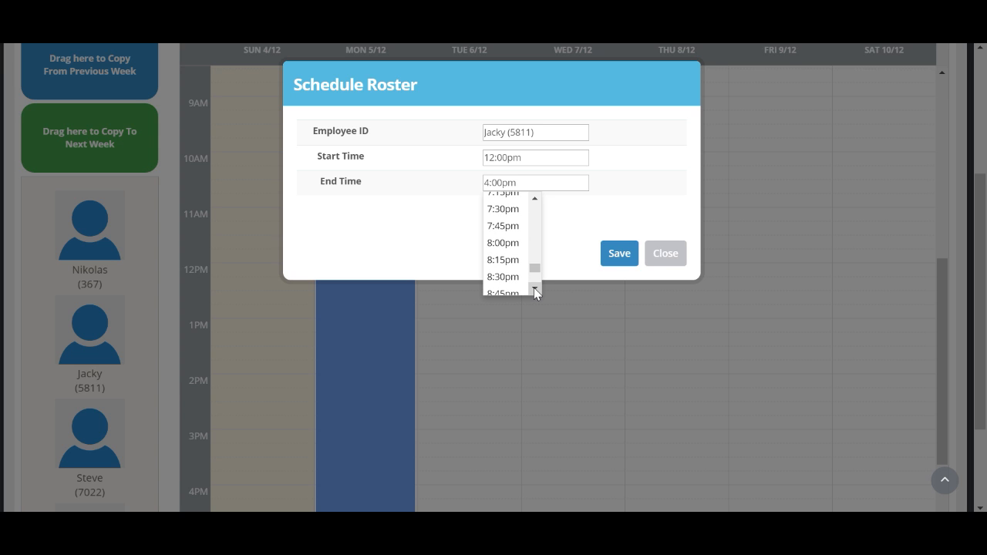
pyautogui.click(505, 243)
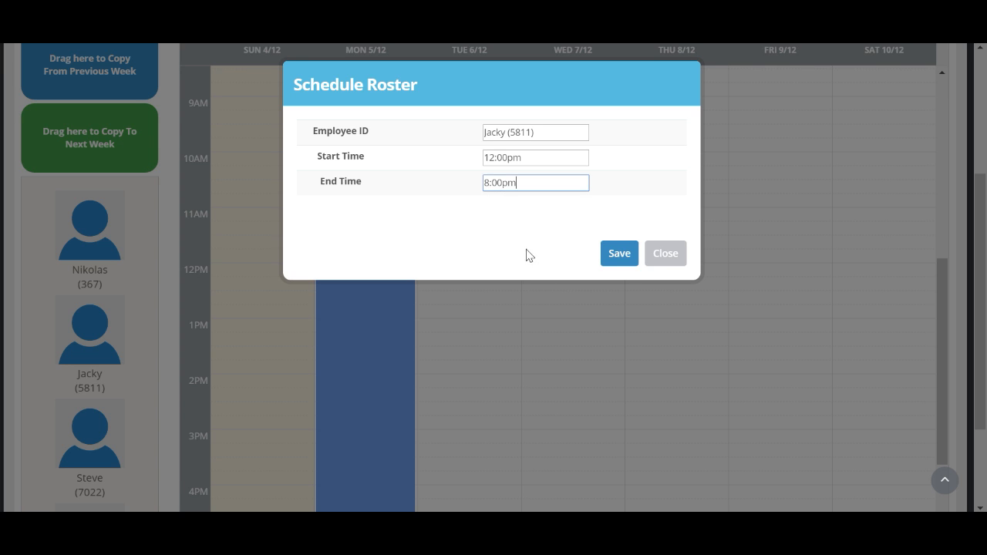
pyautogui.click(621, 261)
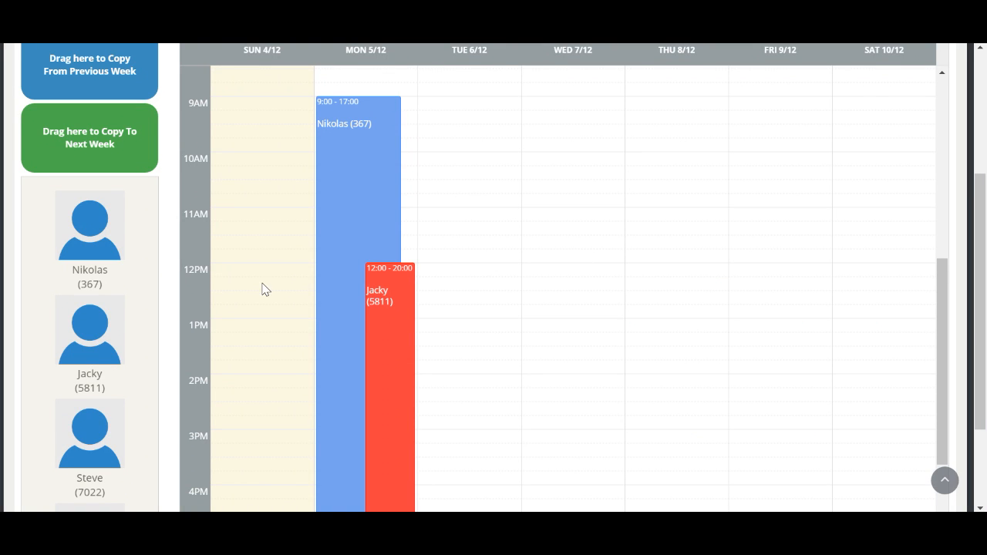
# Step: Roster the fourth listed employee on Tuesday 6/12 from 12:00pm to 6:00pm and save the shift
pyautogui.scroll(-3, 95, 426)
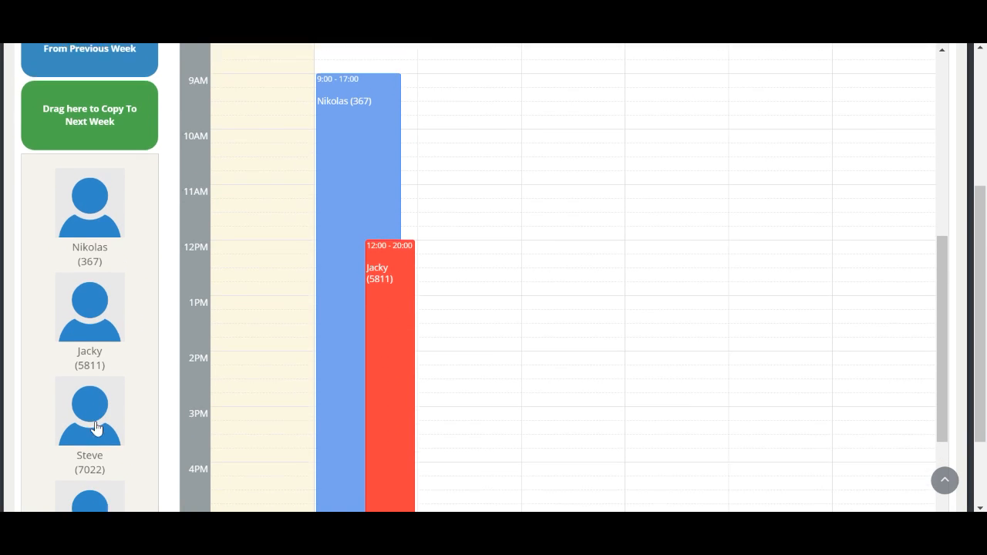
pyautogui.moveTo(96, 421); pyautogui.dragTo(475, 146)
pyautogui.click(492, 183)
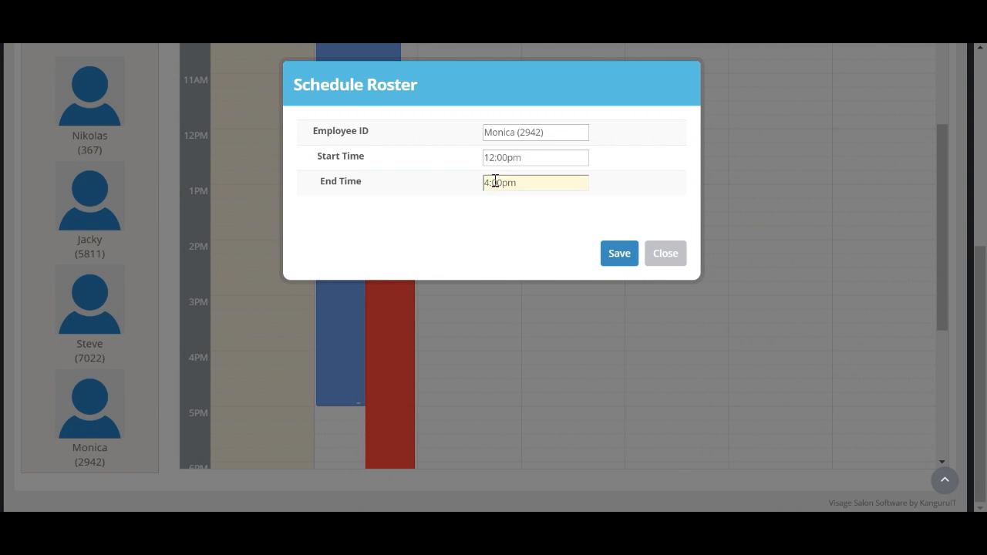
pyautogui.press('BackSpace')
pyautogui.write('6')
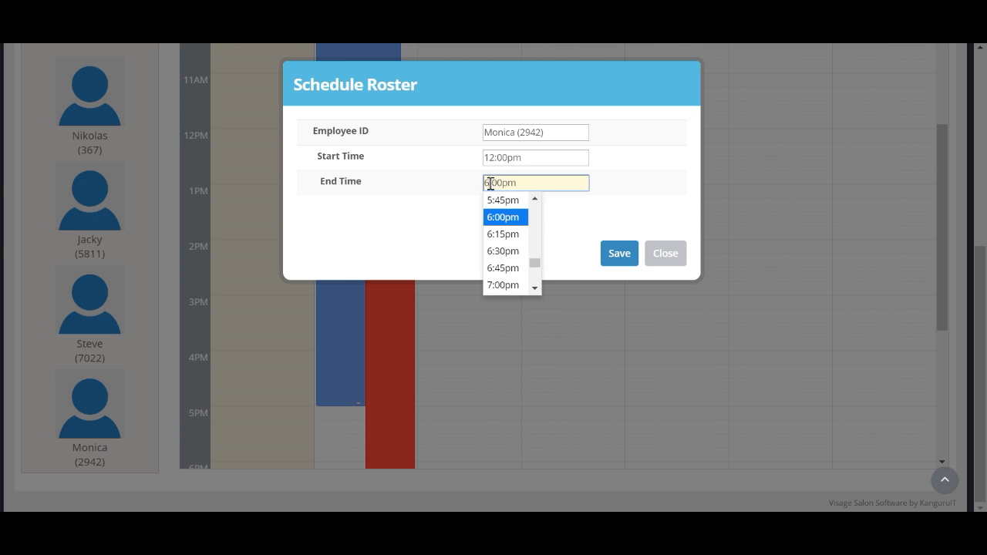
pyautogui.click(612, 256)
# Step: Roster the first listed employee on Wednesday 7/12 from 9:00am to 2:45pm and save the shift
pyautogui.scroll(1, 623, 179)
pyautogui.scroll(4, 623, 178)
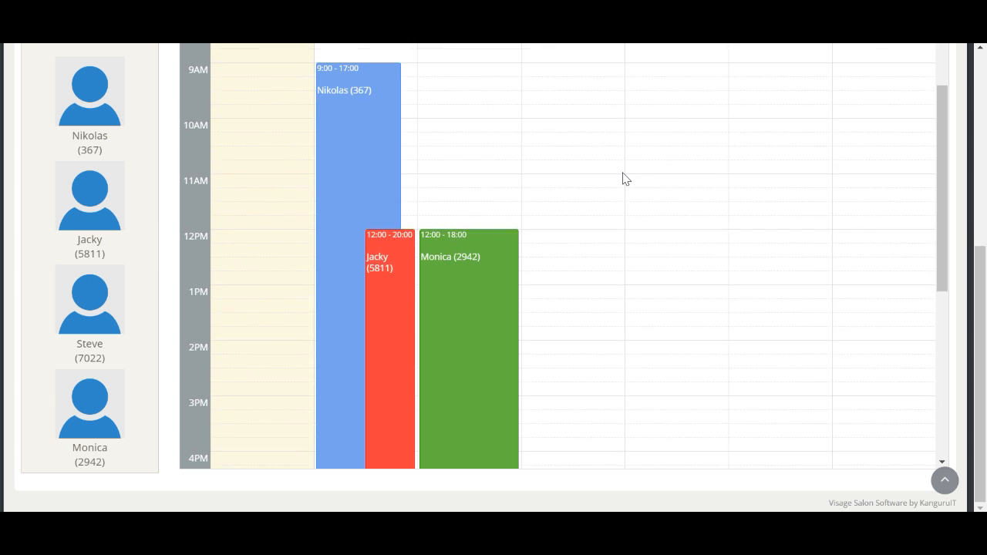
pyautogui.scroll(-3, 623, 178)
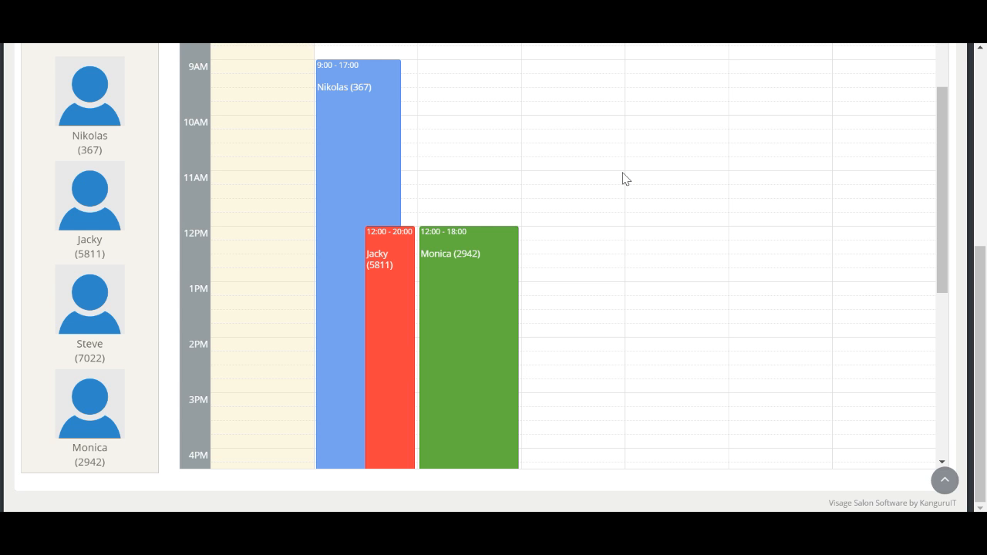
pyautogui.scroll(2, 171, 168)
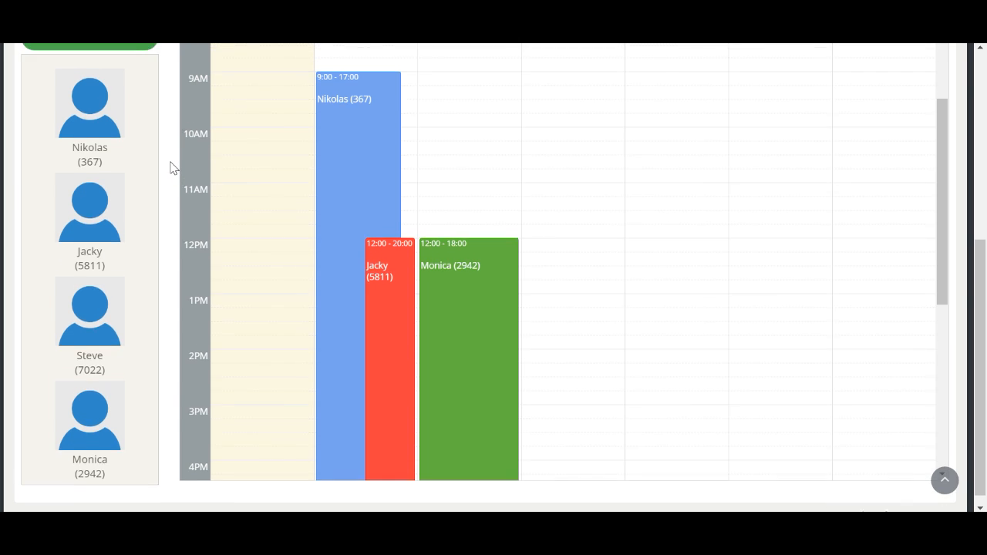
pyautogui.scroll(1, 171, 168)
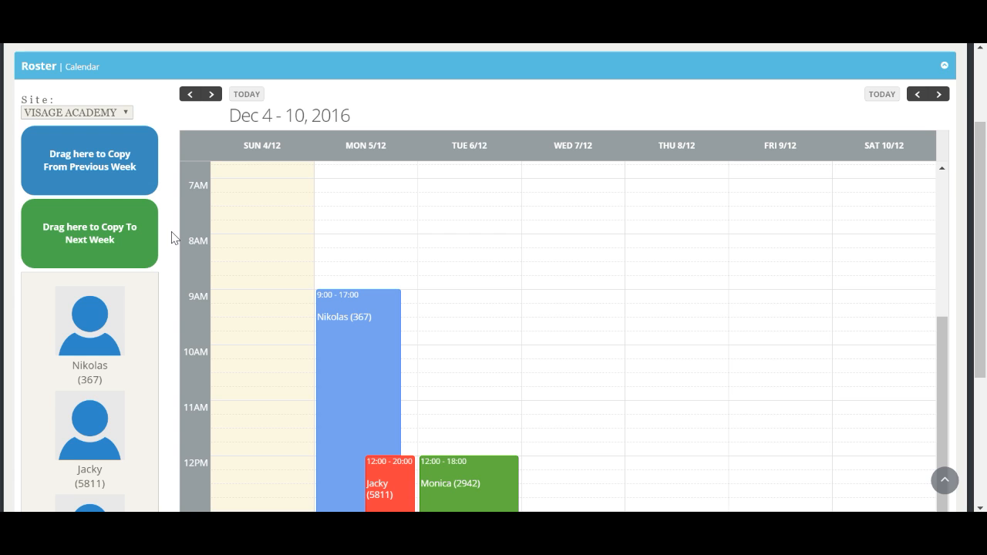
pyautogui.moveTo(89, 324); pyautogui.dragTo(587, 307)
pyautogui.click(491, 183)
pyautogui.scroll(-2, 502, 270)
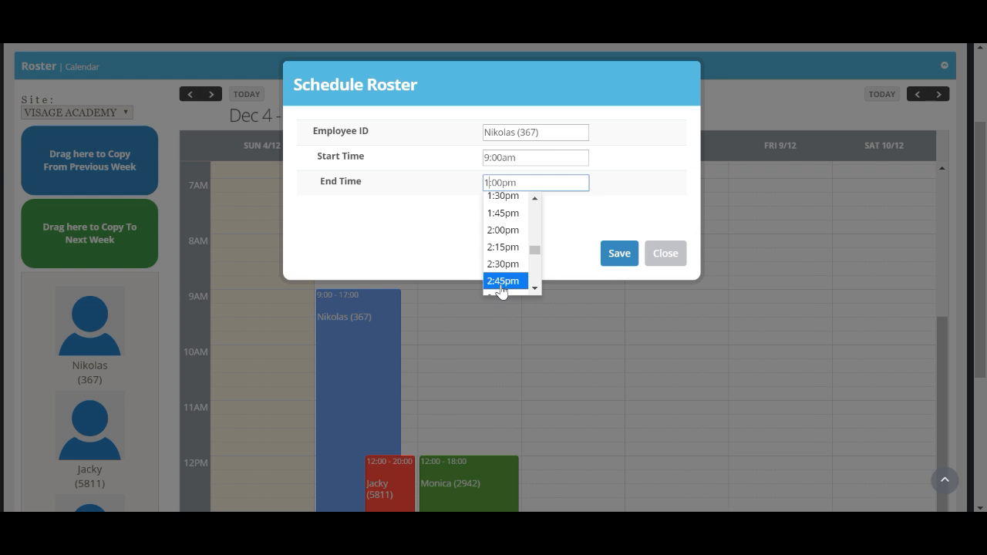
pyautogui.click(502, 282)
pyautogui.click(631, 258)
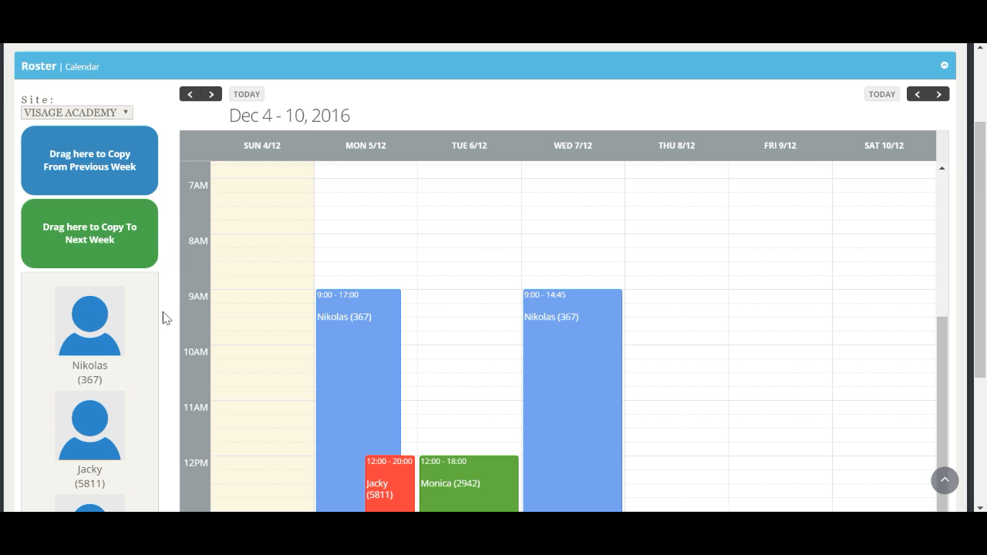
# Step: Copy the first listed employee's shifts to the next week and show the roster for Dec 11 - 17, 2016
pyautogui.moveTo(101, 331); pyautogui.dragTo(130, 225)
pyautogui.click(939, 94)
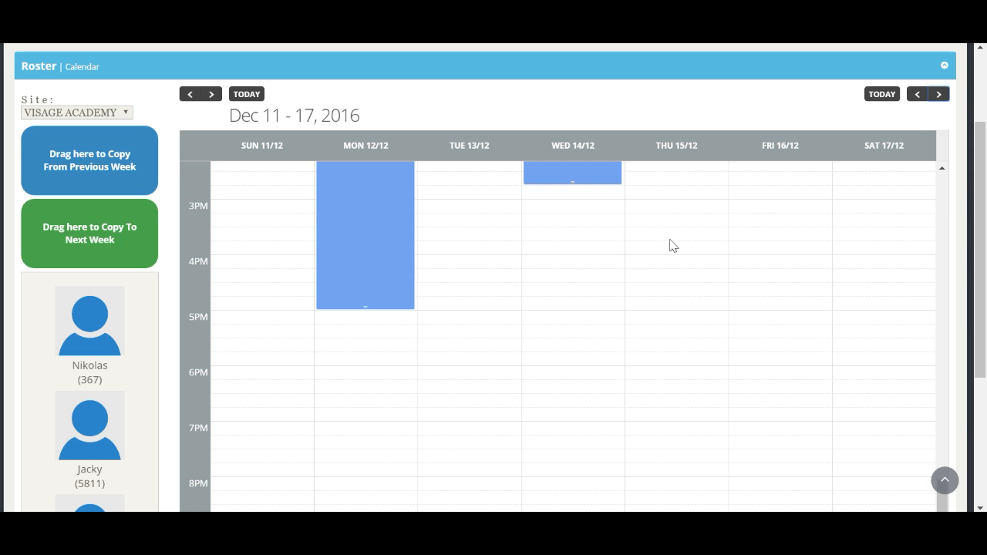
pyautogui.scroll(5, 670, 247)
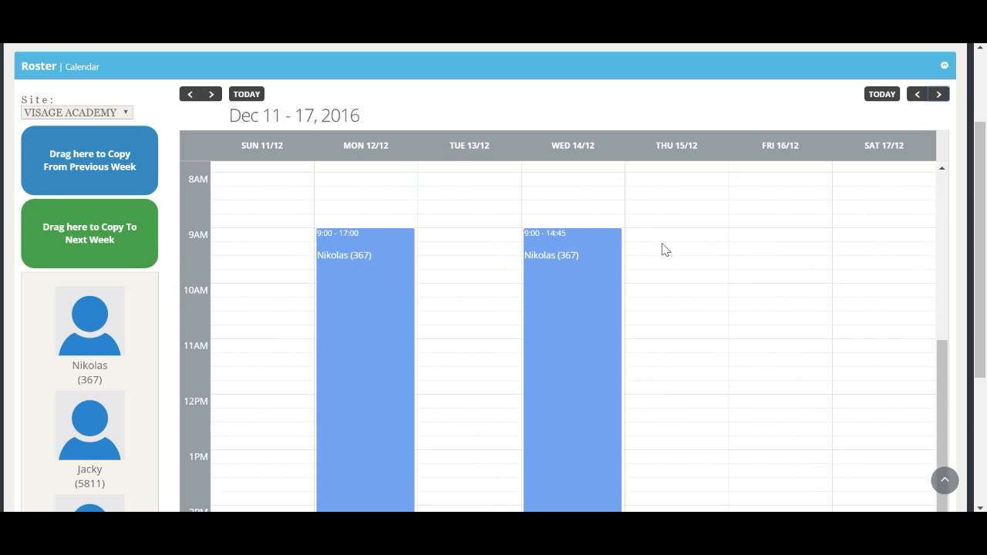
# Step: Reschedule the first employee's Wednesday 14/12 shift to Thursday 15/12, keeping its 9:00 start, and confirm the change
pyautogui.scroll(-1, 664, 248)
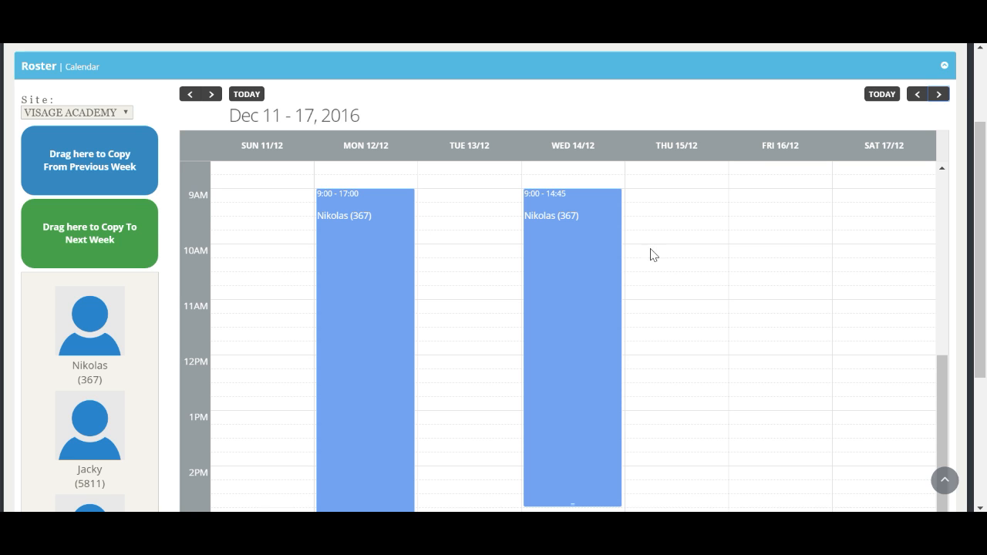
pyautogui.moveTo(577, 286); pyautogui.dragTo(656, 286)
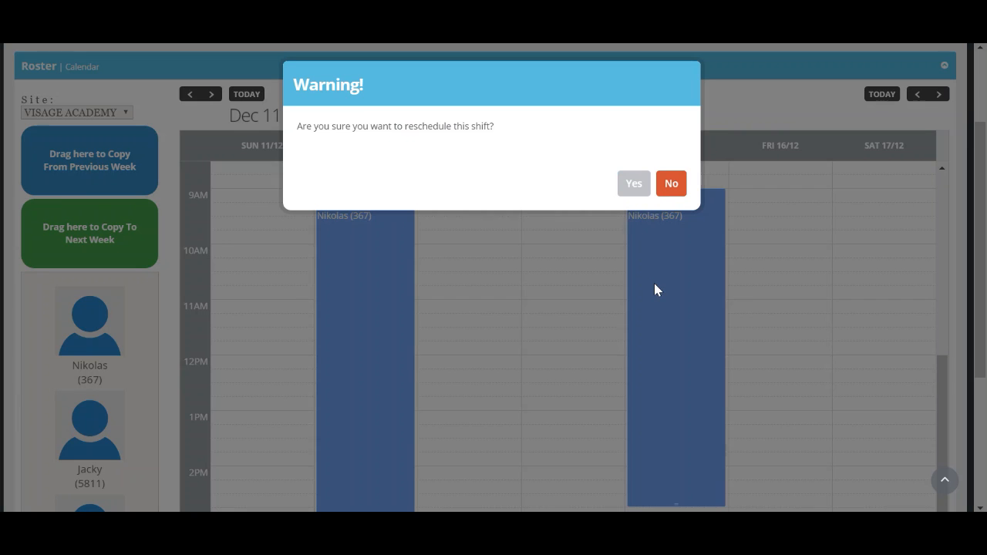
pyautogui.click(633, 184)
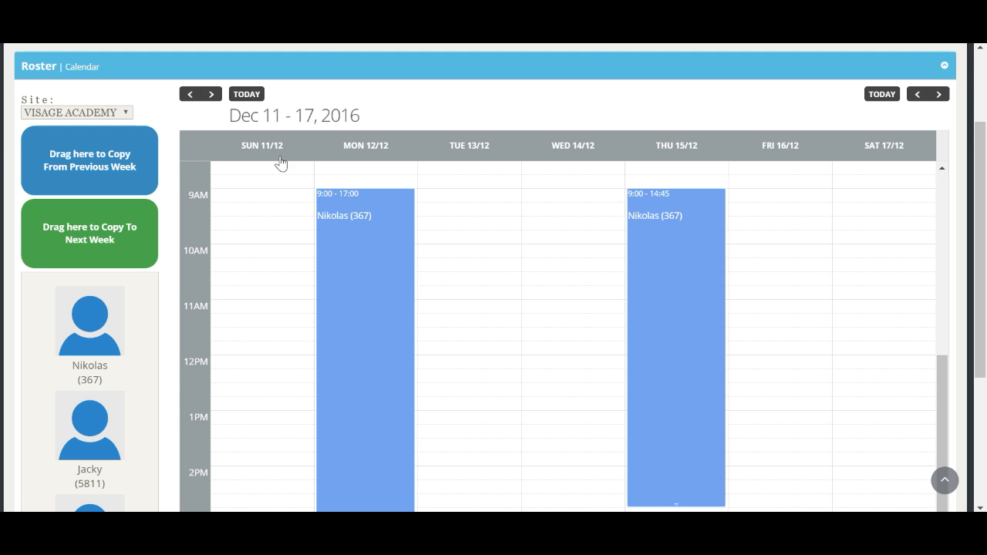
# Step: Return to the roster week of Dec 4 - 10, 2016 and review its shifts from the morning onward
pyautogui.click(191, 98)
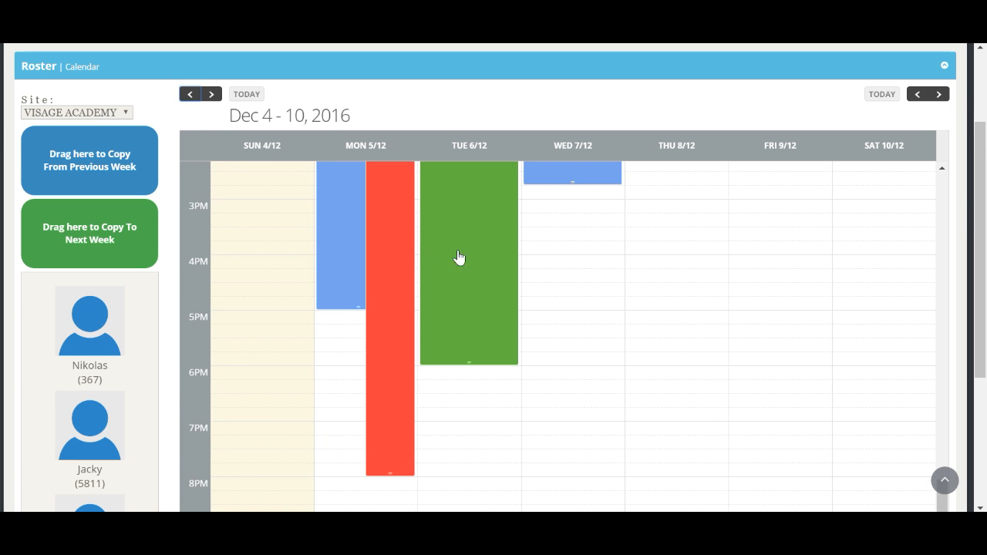
pyautogui.scroll(5, 493, 289)
pyautogui.scroll(2, 495, 287)
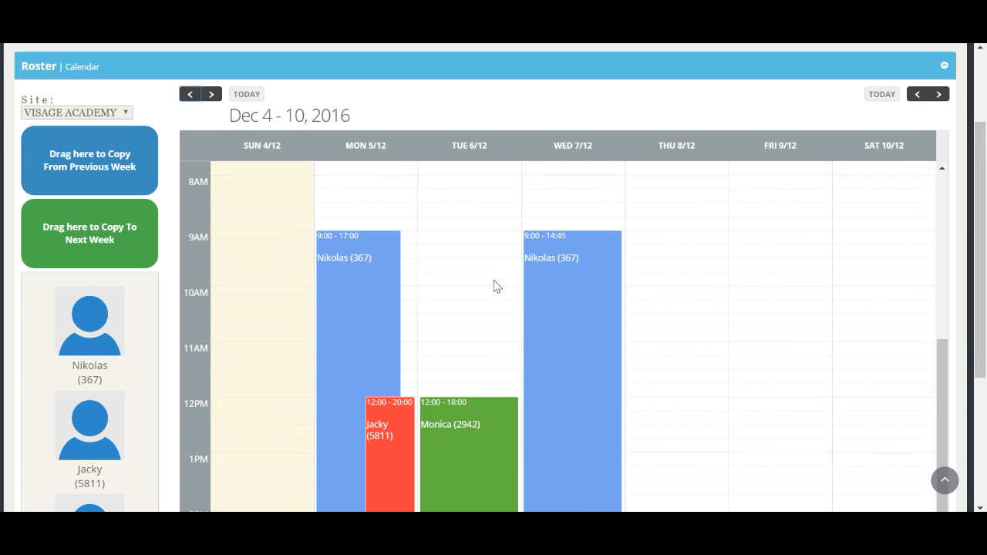
pyautogui.scroll(-1, 496, 286)
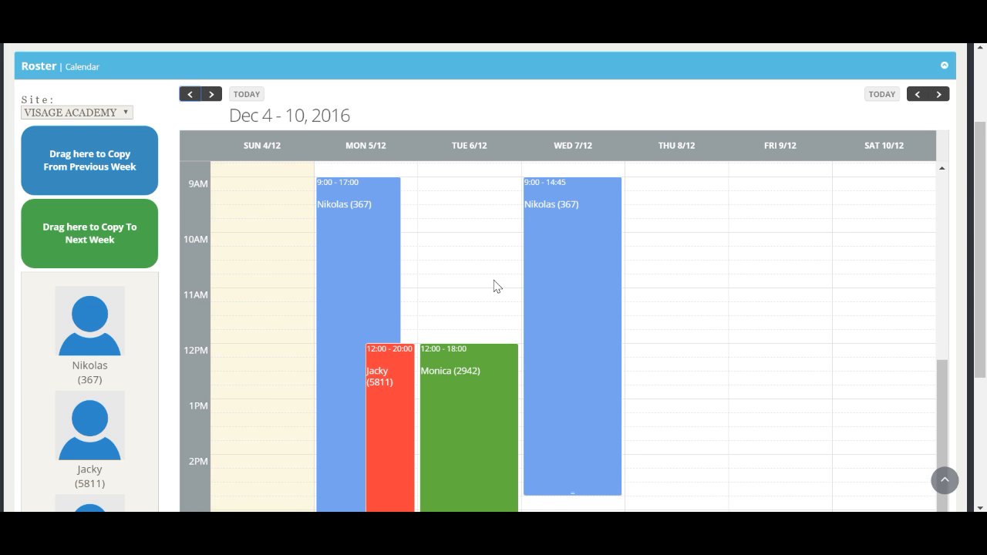
# Step: Open the events calendar and place a Shampoo appointment for the first listed employee at 8:00am on Monday, December 5, 2016
pyautogui.click(196, 31)
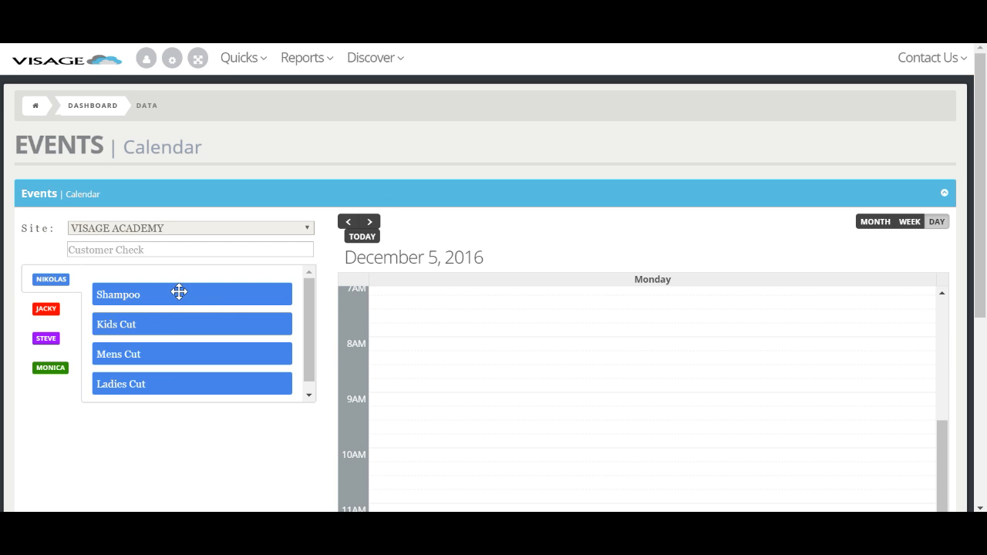
pyautogui.moveTo(179, 291); pyautogui.dragTo(371, 353)
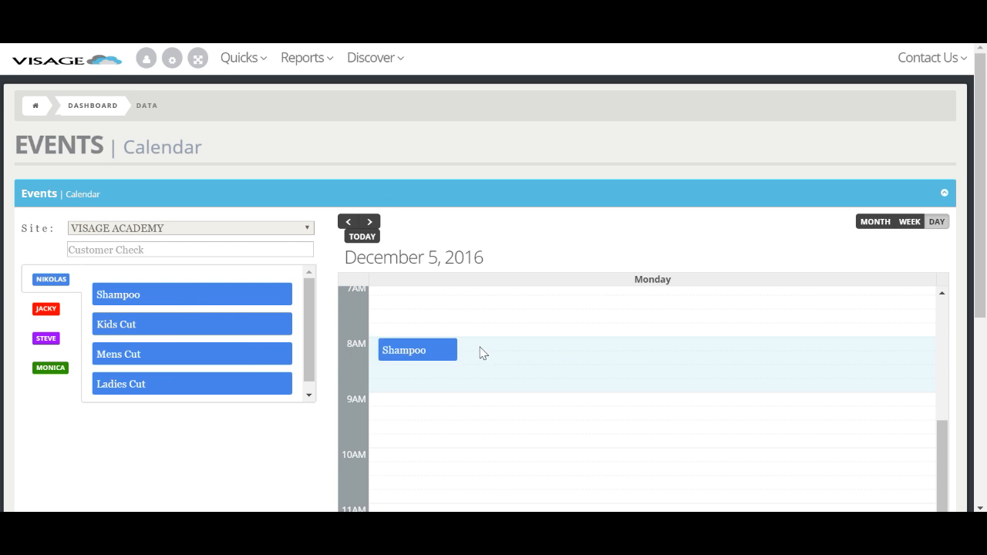
pyautogui.moveTo(503, 350); pyautogui.dragTo(528, 346)
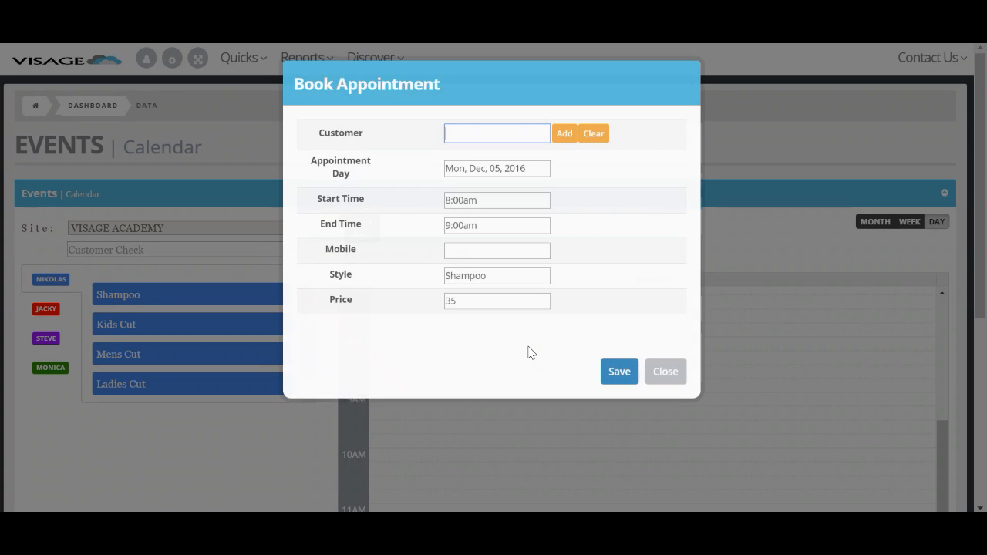
# Step: Look up the existing customer by first name for the Shampoo appointment, save the booking and dismiss the scheduling notice
pyautogui.write('jane')
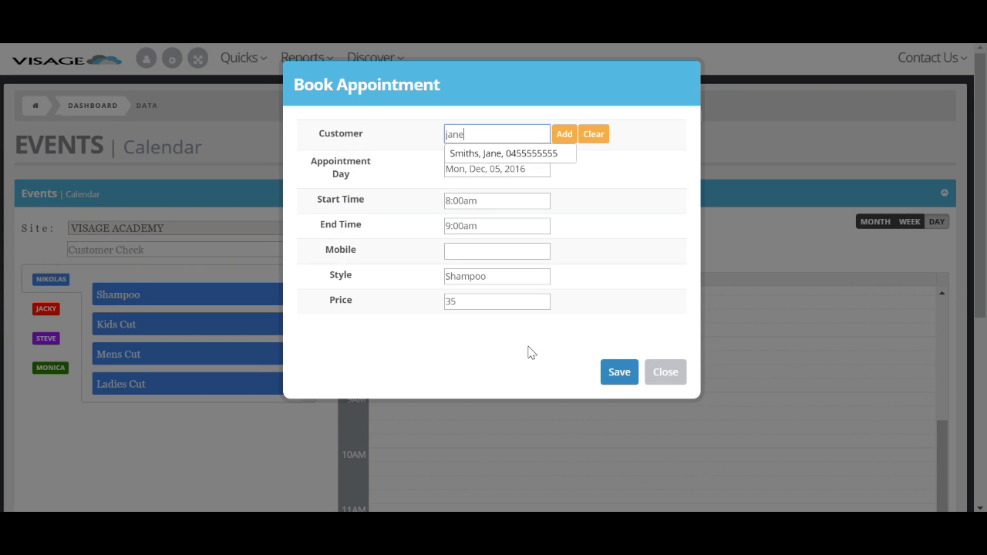
pyautogui.click(512, 153)
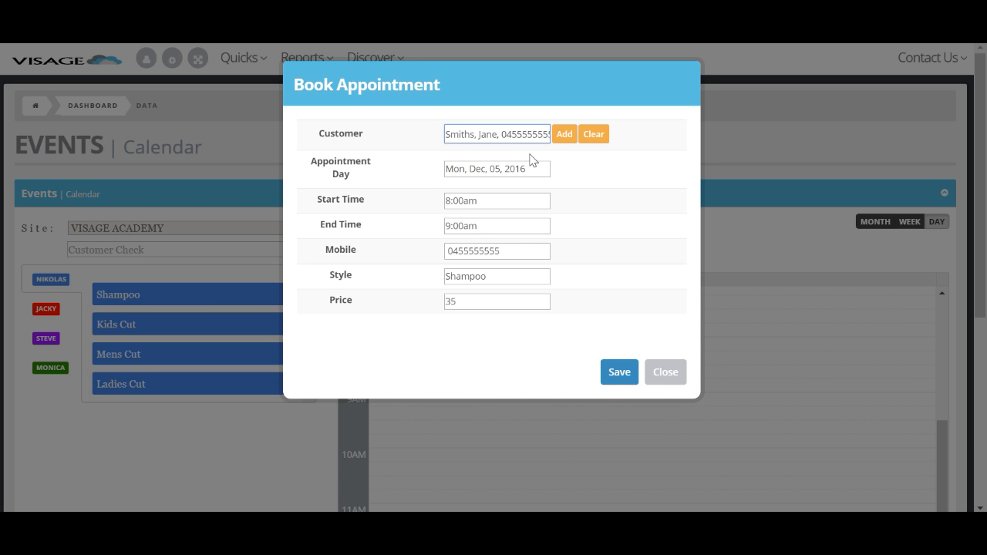
pyautogui.click(618, 373)
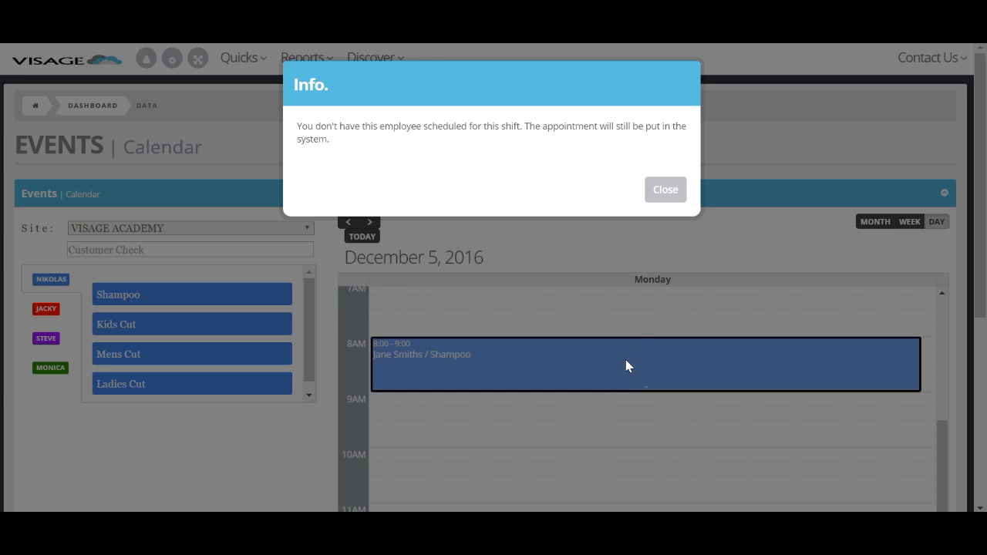
pyautogui.click(665, 190)
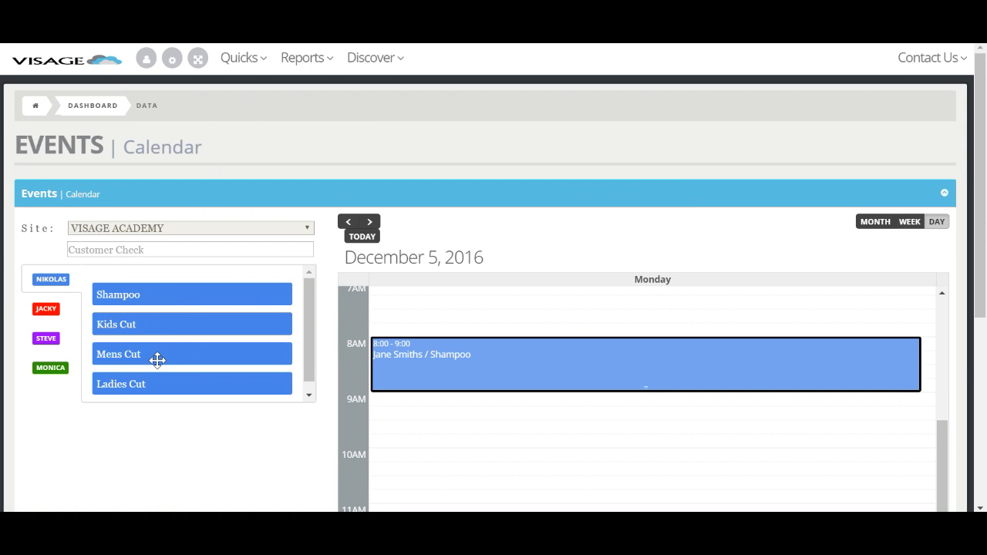
# Step: Book a Mens Cut with the first listed employee from 9:45am to 10:15am on December 5 for another existing customer
pyautogui.moveTo(158, 355); pyautogui.dragTo(546, 440)
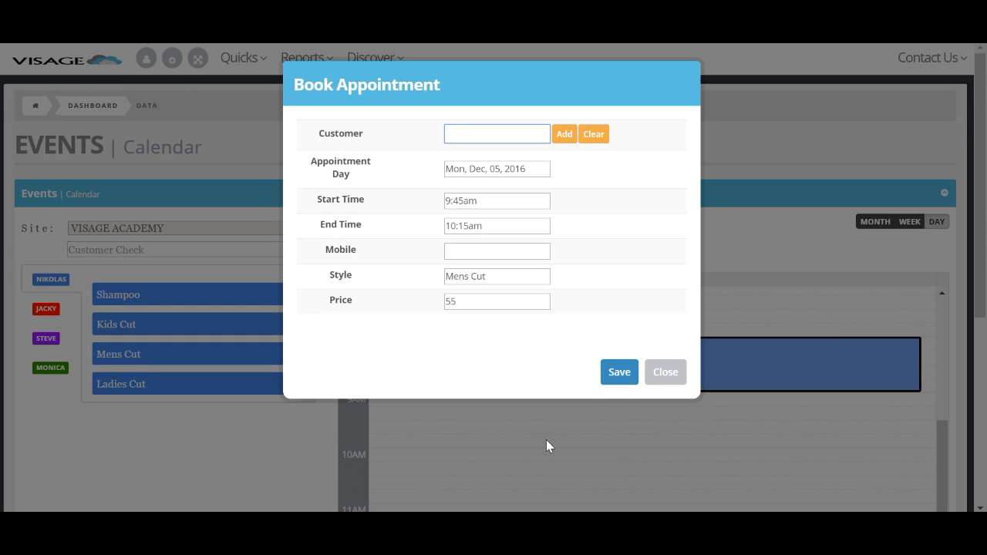
pyautogui.write('jame')
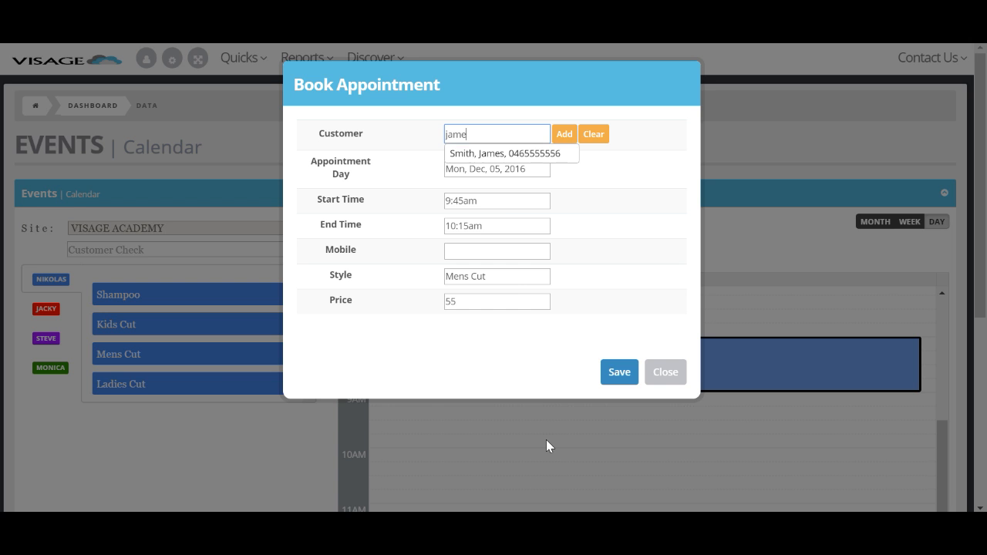
pyautogui.click(503, 153)
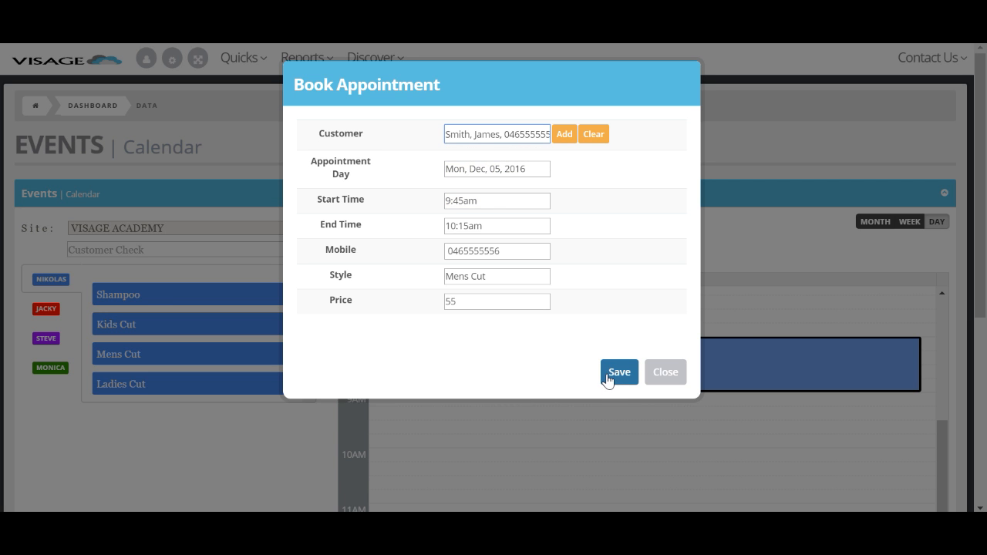
pyautogui.click(609, 378)
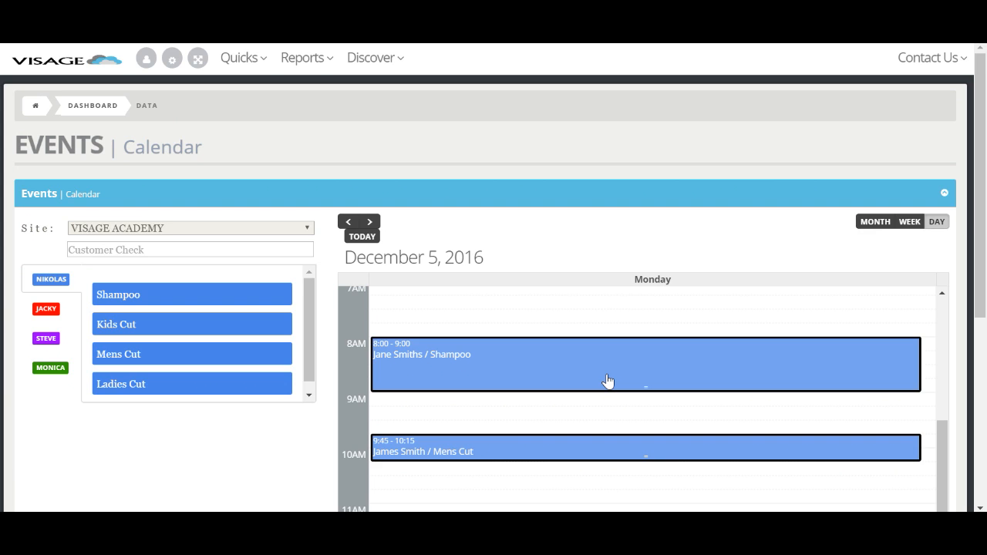